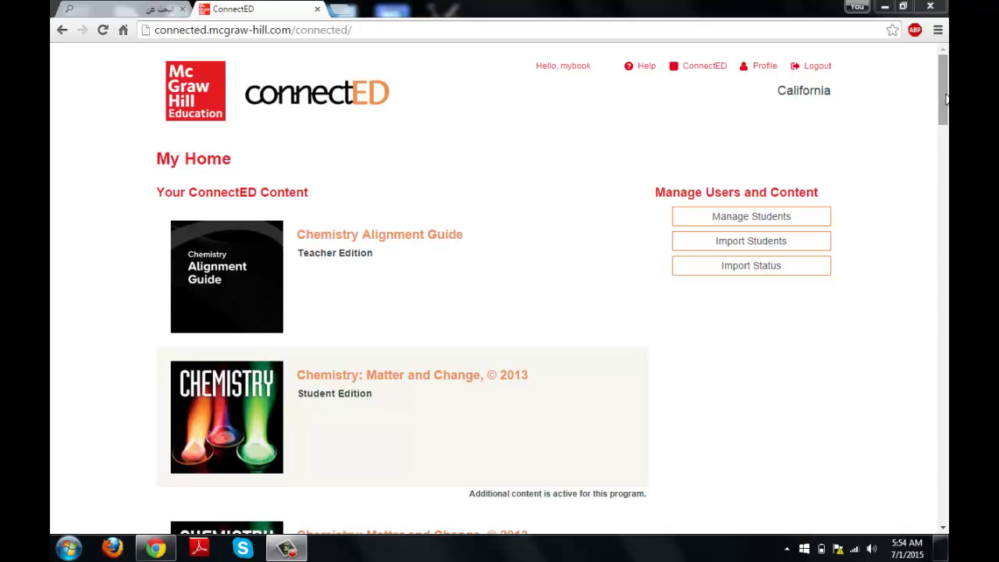
# - Scroll My Home down to the Physics: Principles and Problems, © 2013 editions
pyautogui.moveTo(945, 98); pyautogui.dragTo(936, 490)
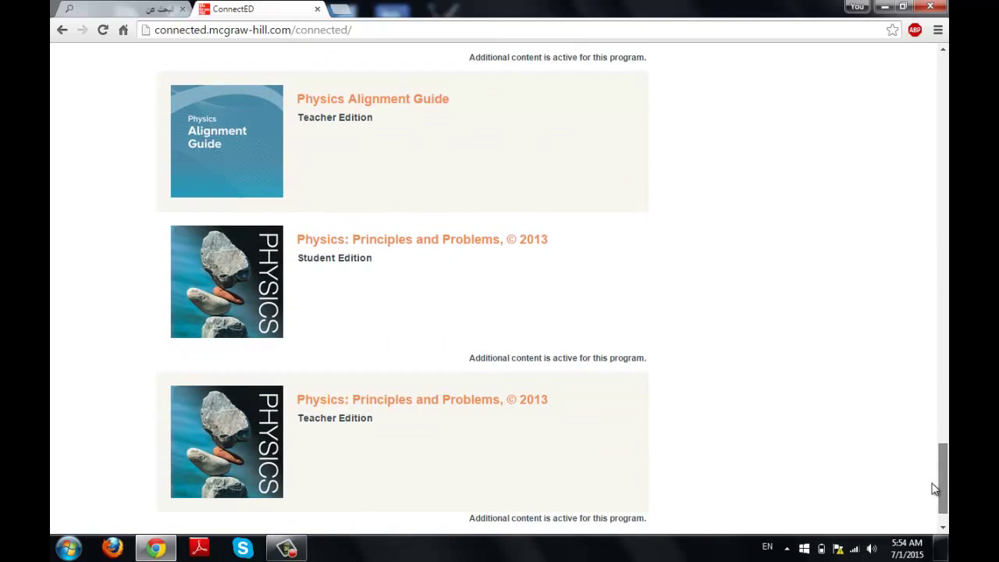
# - Open the Physics Teacher Edition's Assess page and launch eAssessment from the Chapter 1 test
pyautogui.click(388, 408)
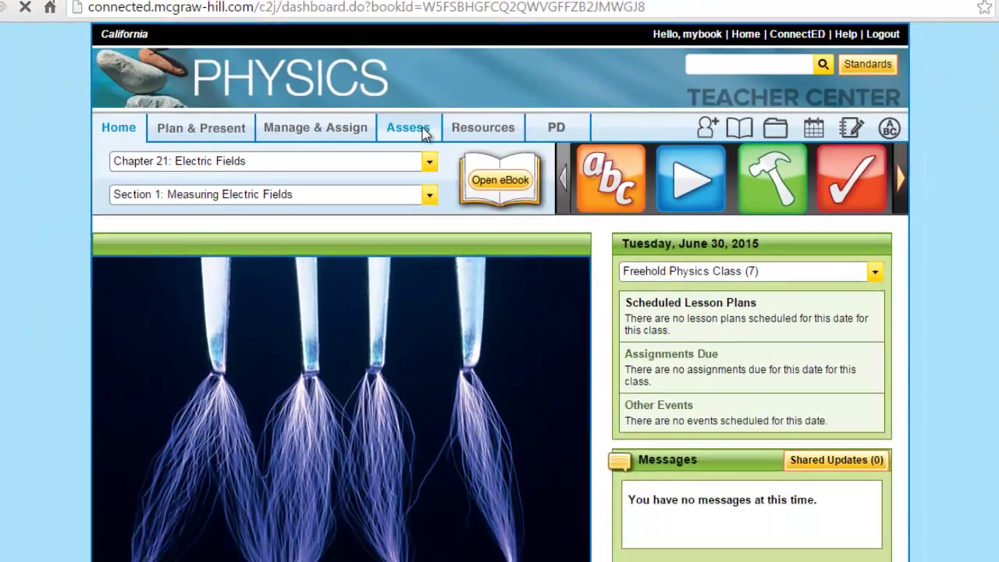
pyautogui.click(367, 209)
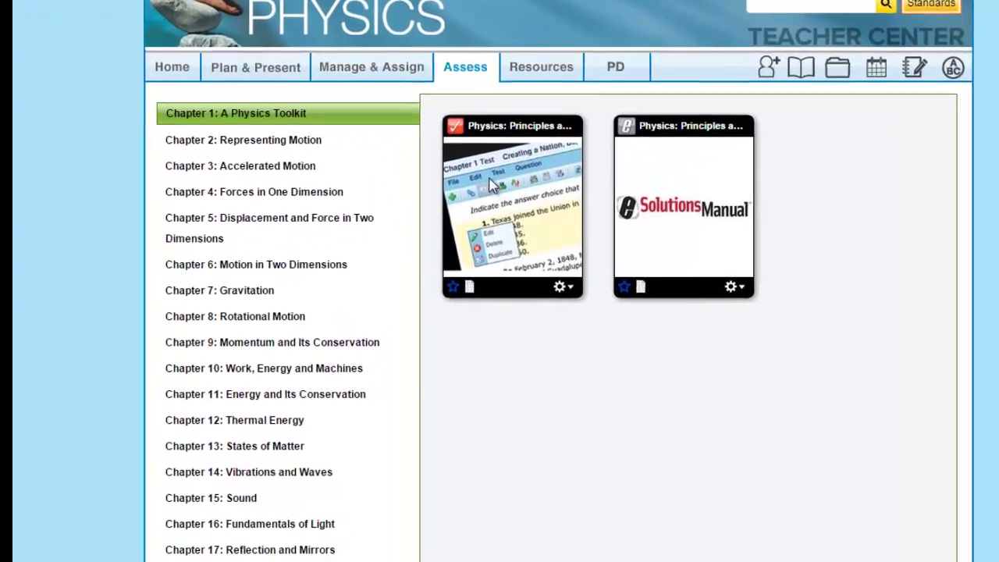
pyautogui.click(490, 182)
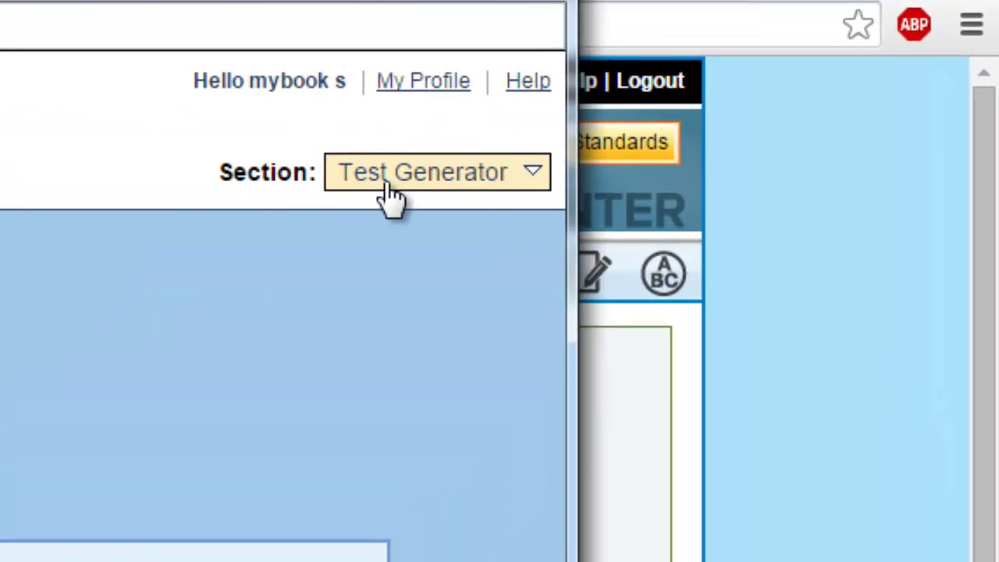
# - Switch eAssessment from the Test Generator to the Classes and Assignments section
pyautogui.click(390, 191)
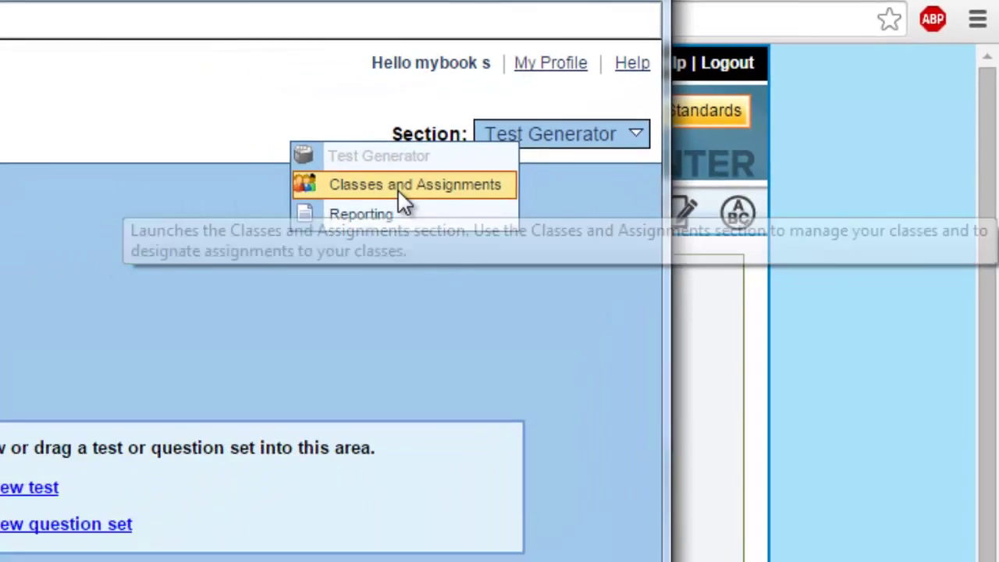
pyautogui.click(227, 245)
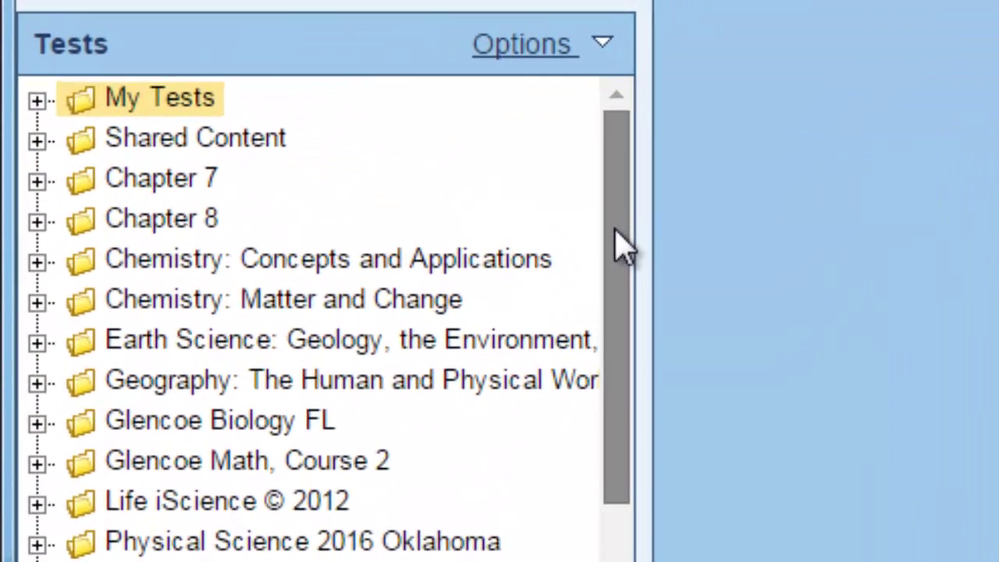
# - Scroll through the Tests panel to review the test folders
pyautogui.scroll(-3, 620, 248)
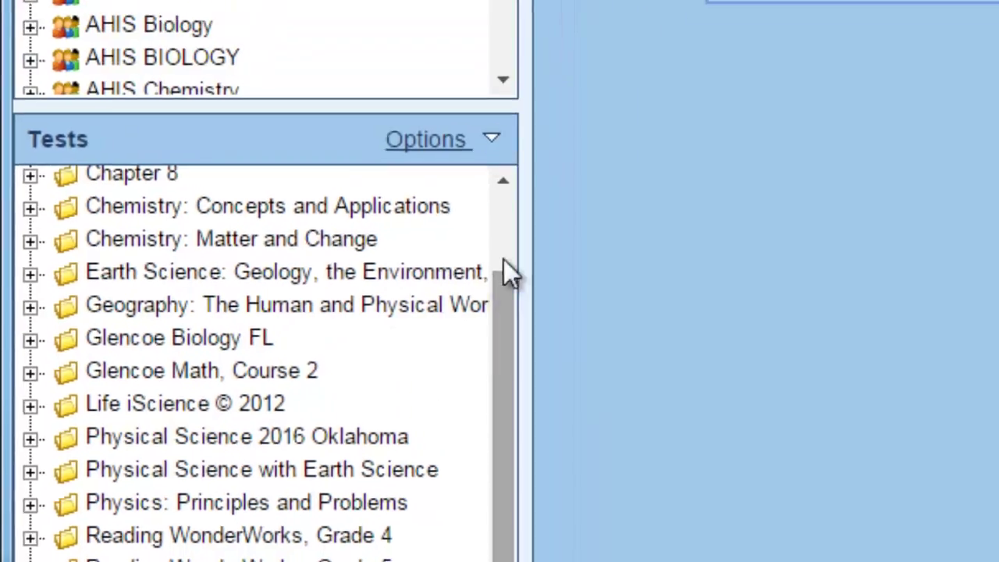
pyautogui.scroll(5, 617, 115)
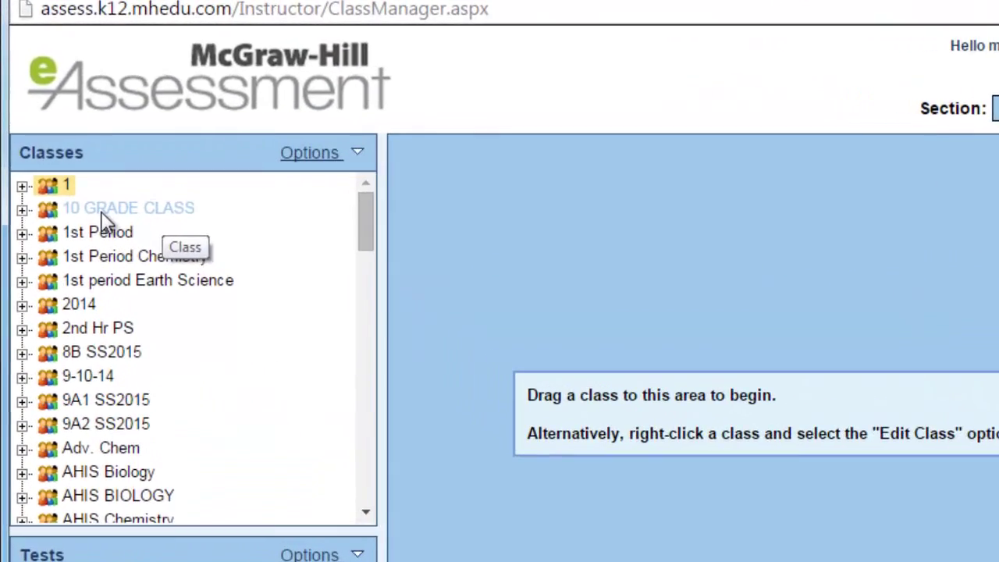
# - Drag 10 GRADE CLASS into the right-hand panel to show its assignments
pyautogui.moveTo(101, 213); pyautogui.dragTo(742, 347)
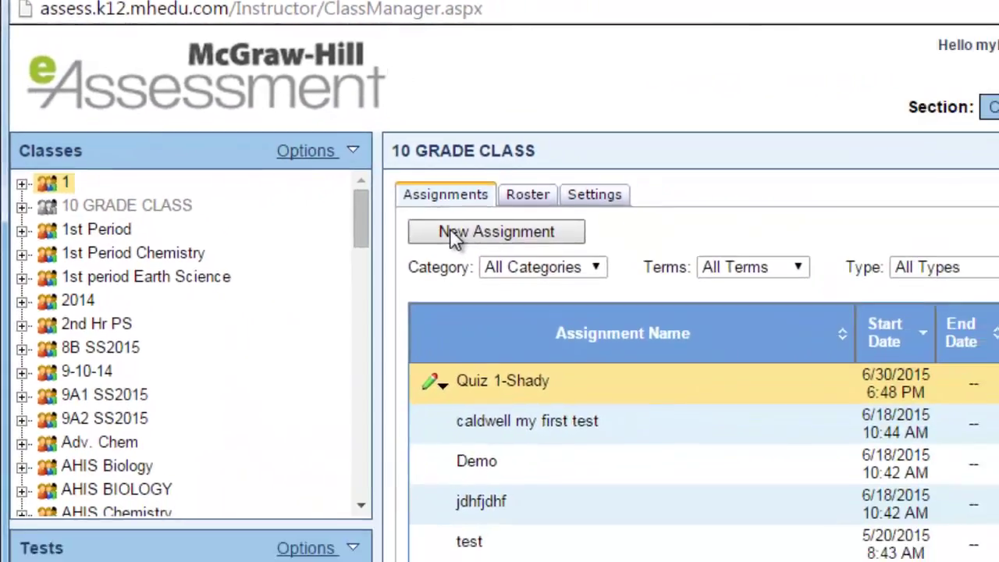
# - Start a new assignment named 'Quiz 2 - Shady' and bring up the test selection list
pyautogui.click(450, 229)
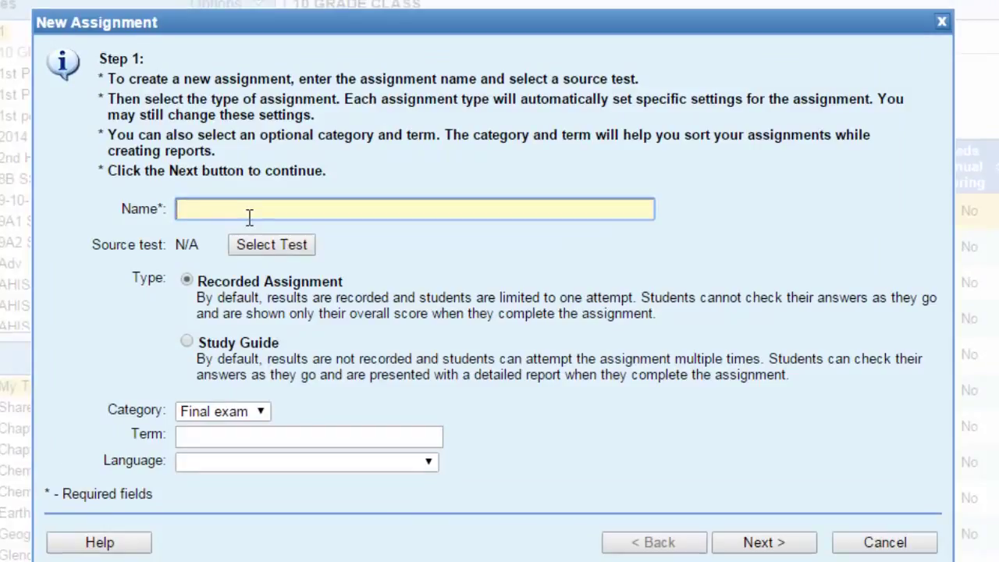
pyautogui.write('Quiz 2 - Shady')
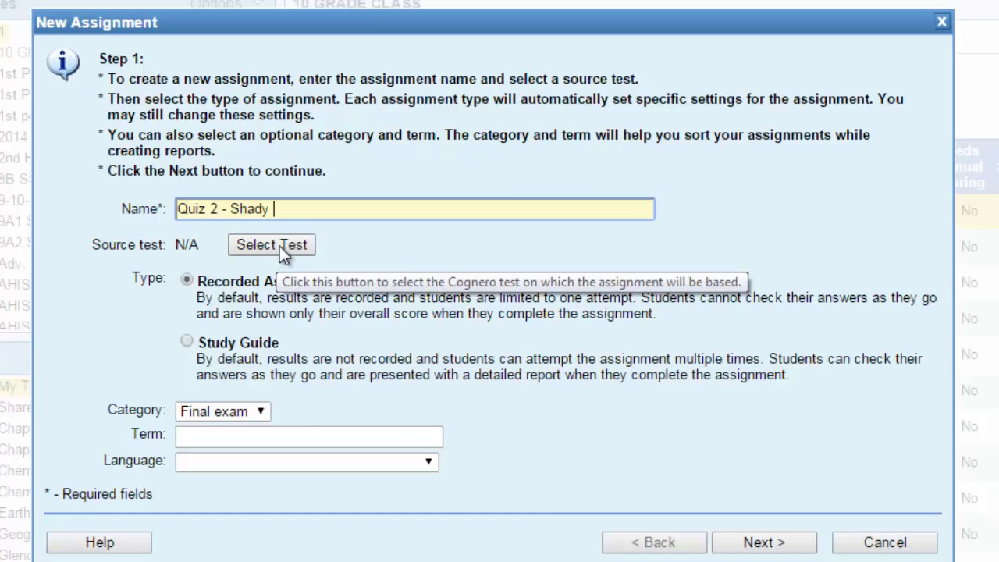
pyautogui.click(279, 246)
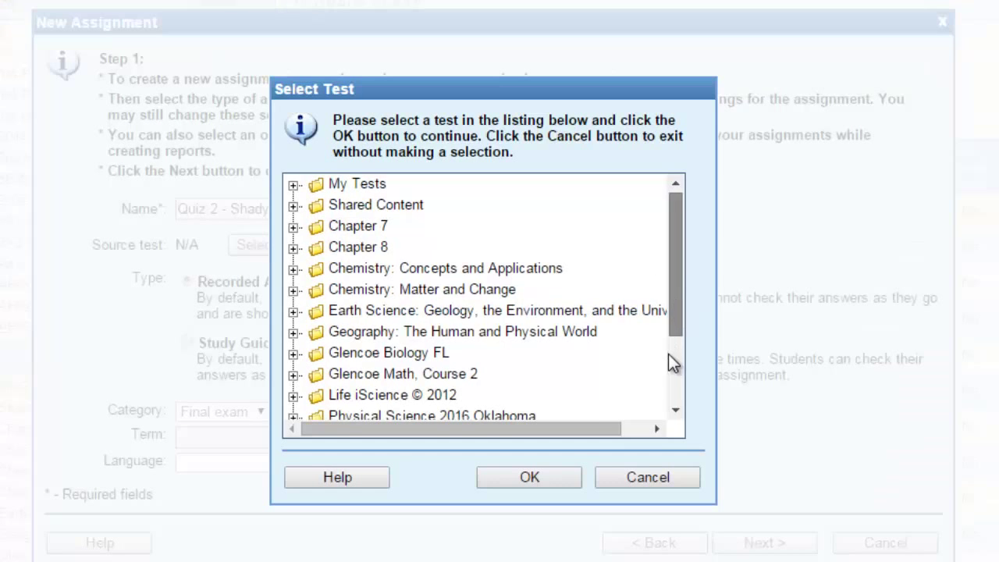
# - Choose 00 Physics Test 1 Chapter 1 from the My Tests folder as the source test
pyautogui.scroll(-3, 669, 361)
pyautogui.scroll(3, 675, 232)
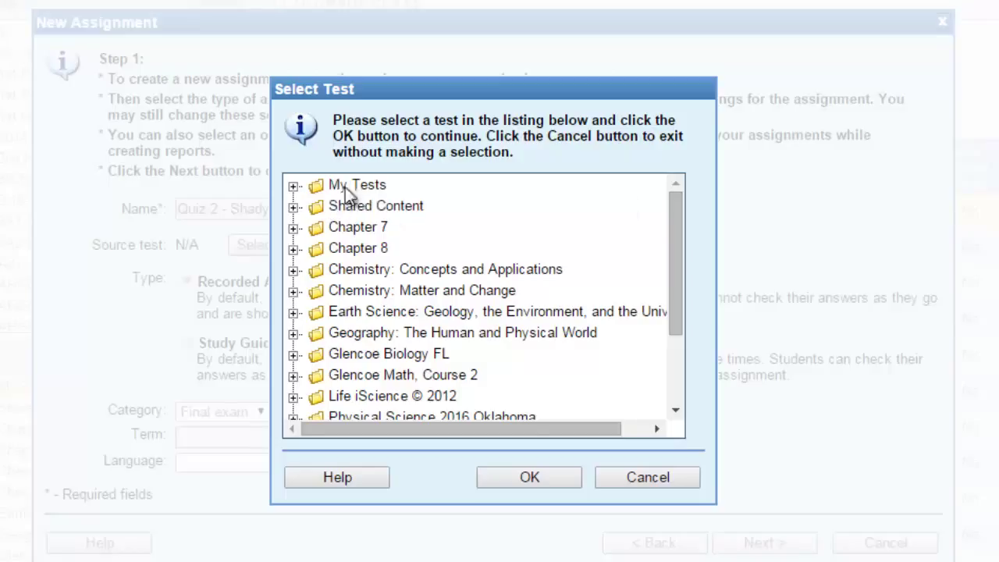
pyautogui.click(294, 188)
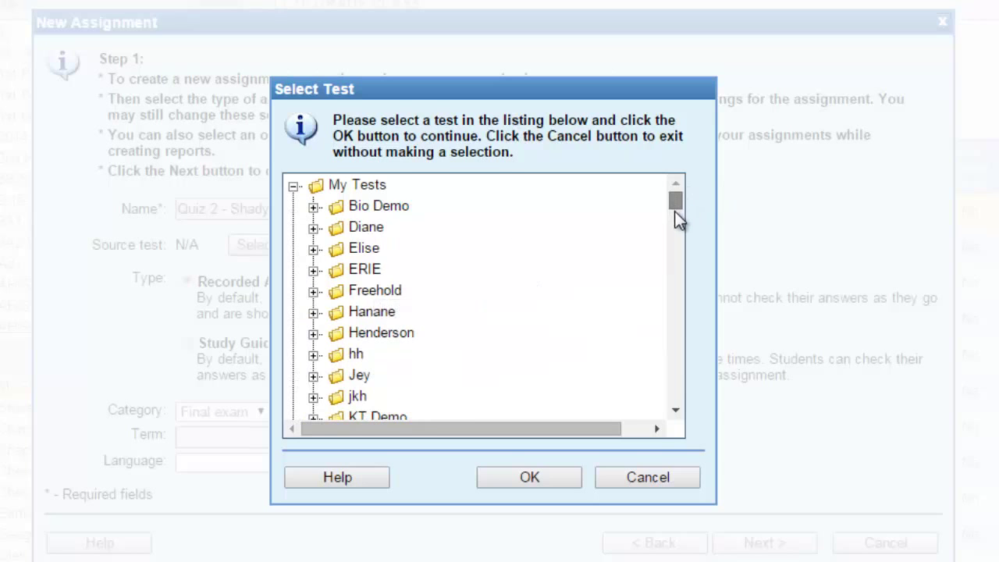
pyautogui.moveTo(676, 221)
pyautogui.mouseDown()
pyautogui.moveTo(676, 254)
pyautogui.moveTo(676, 237)
pyautogui.mouseUp()
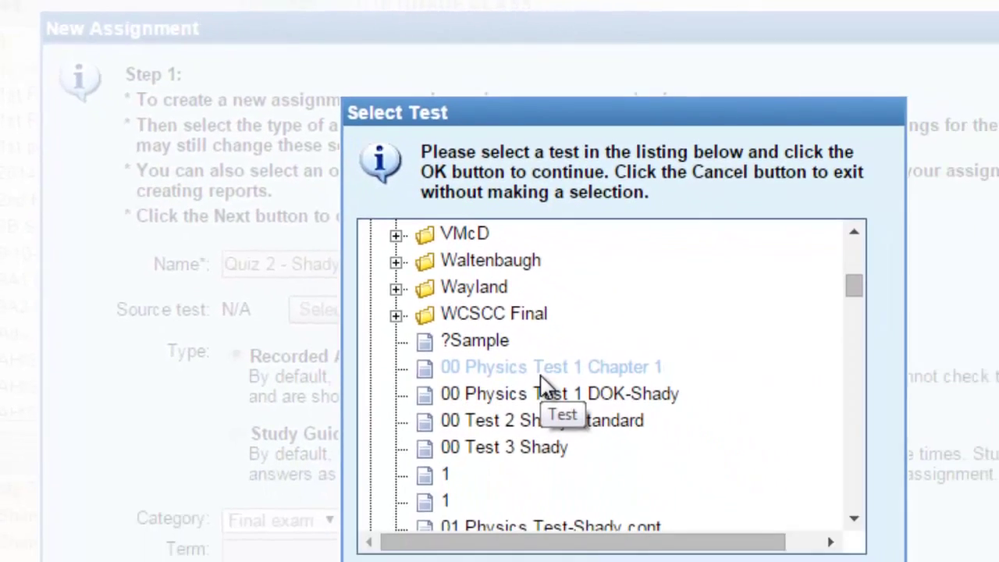
pyautogui.click(667, 460)
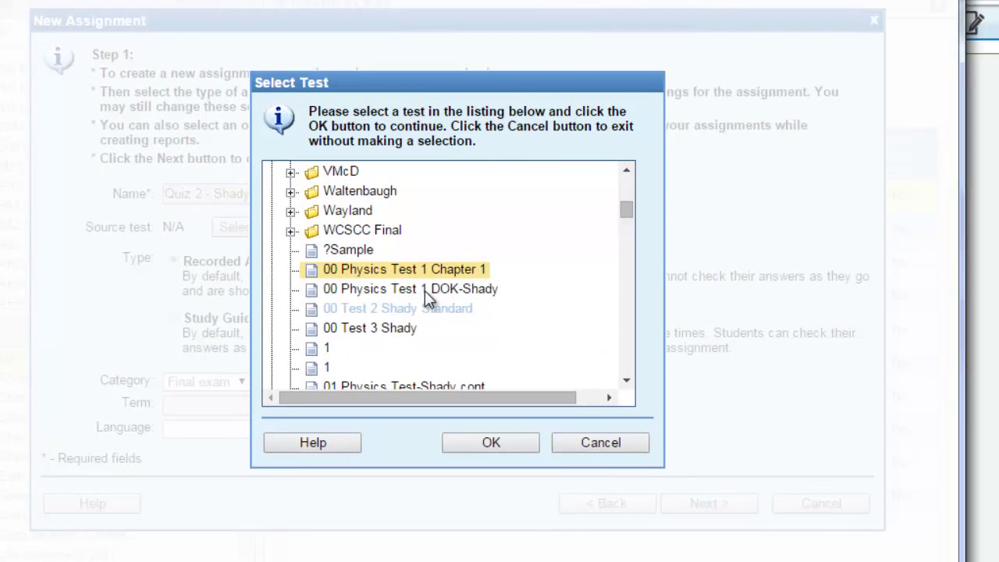
pyautogui.click(491, 439)
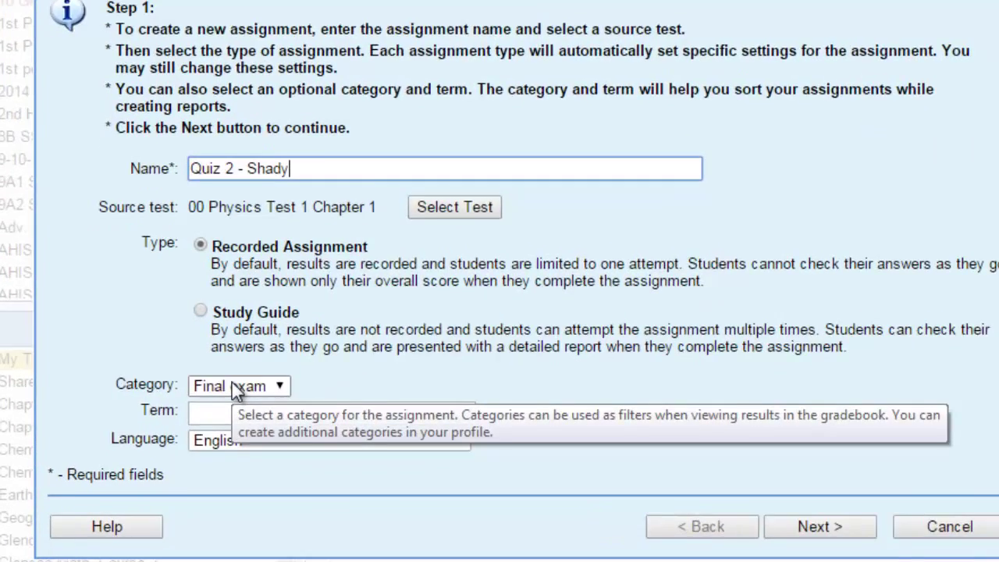
# - Set the assignment category to Quiz and place the cursor in the Term field
pyautogui.click(235, 386)
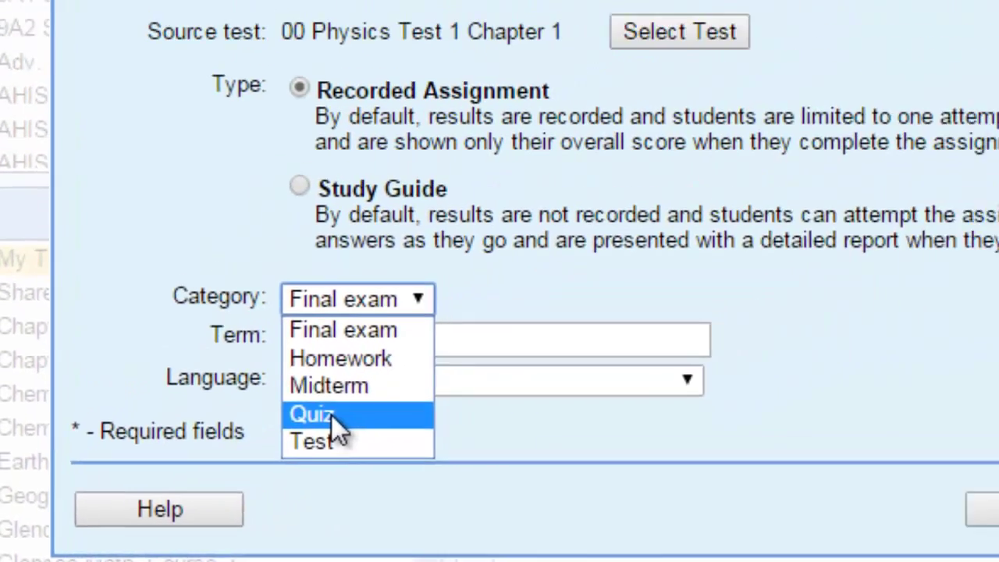
pyautogui.click(502, 342)
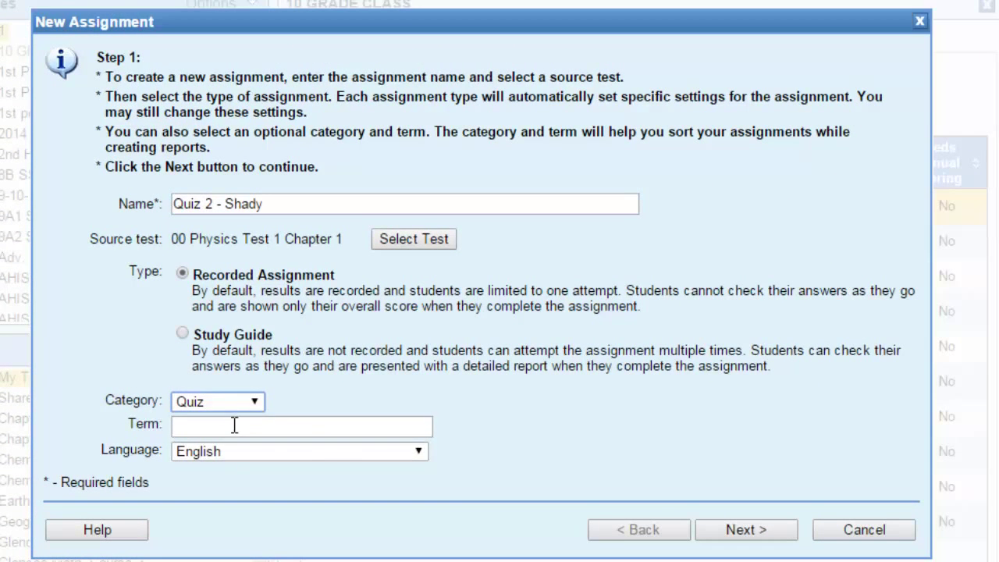
pyautogui.click(234, 426)
# - Advance to Step 2 and review the empty Excluded and Included student lists
pyautogui.click(752, 525)
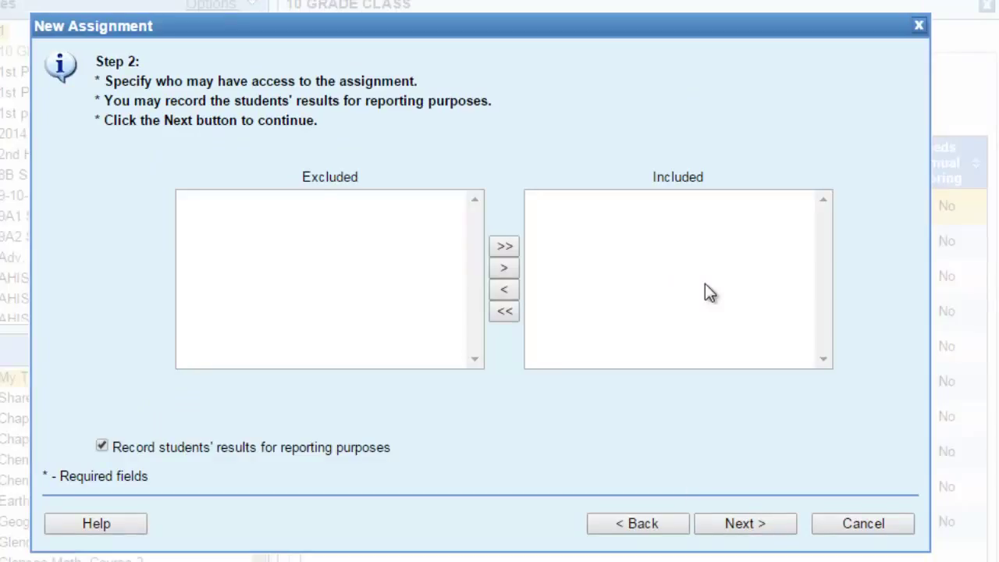
pyautogui.click(705, 285)
pyautogui.moveTo(672, 235)
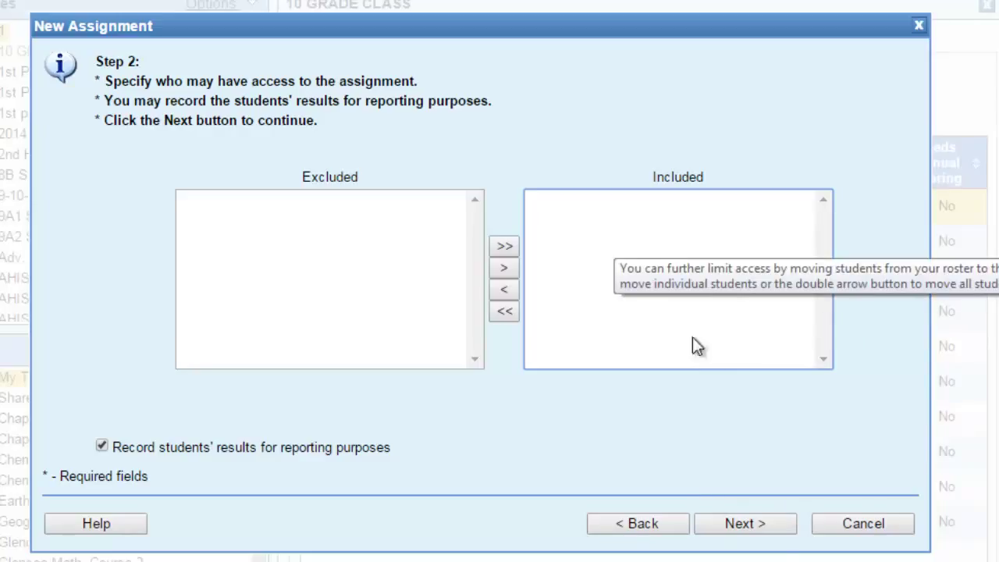
# - Move to Step 3 and enable scrambling of questions and answer choices
pyautogui.click(753, 526)
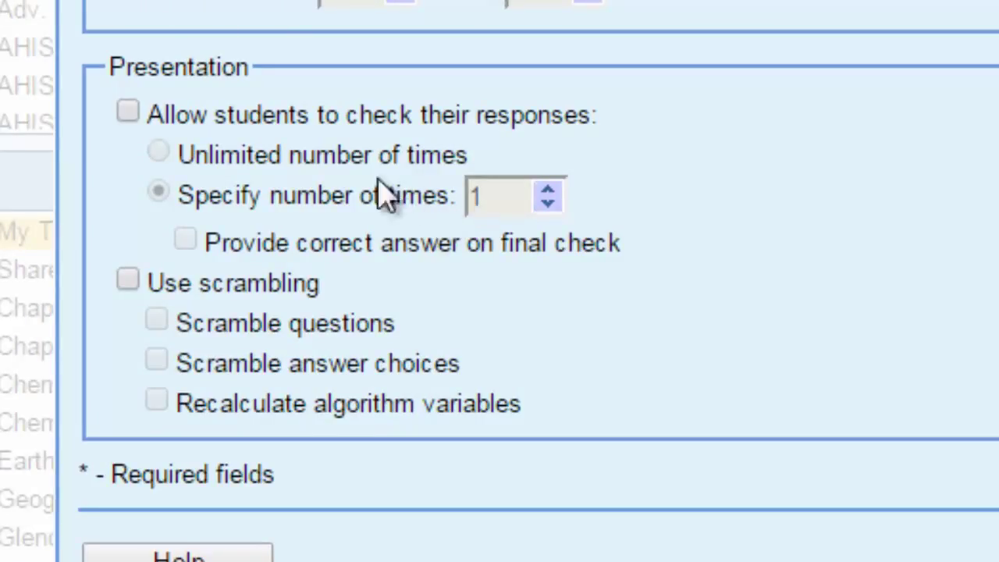
pyautogui.moveTo(402, 205)
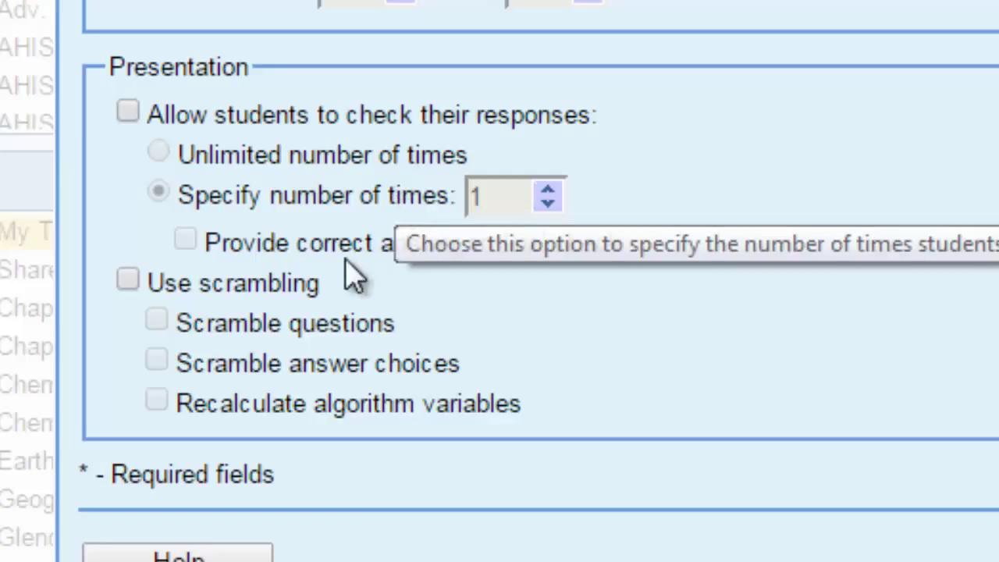
pyautogui.click(136, 286)
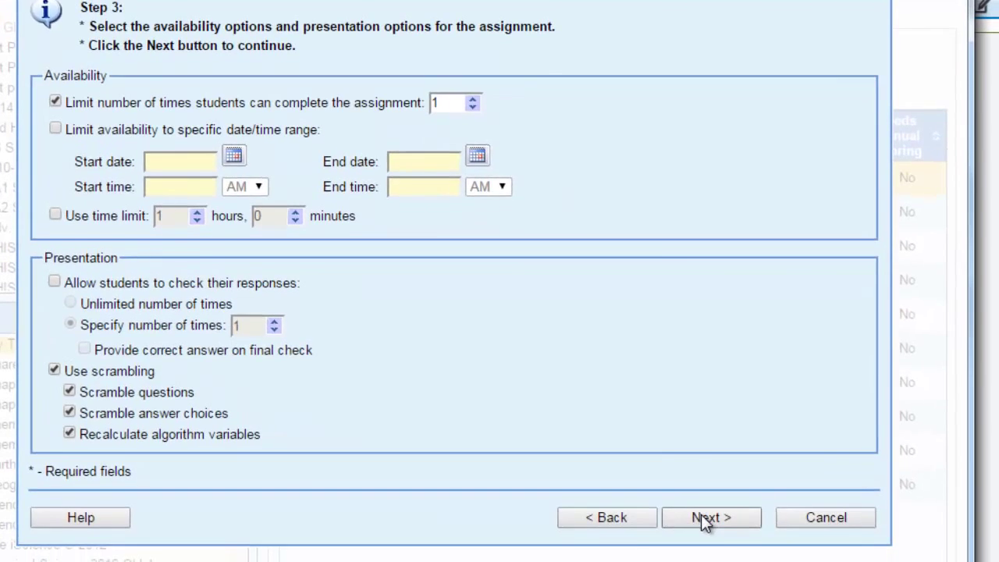
# - Choose 'Present only assignment score (percent)' for the report, review the summary, and finish the quiz
pyautogui.click(707, 519)
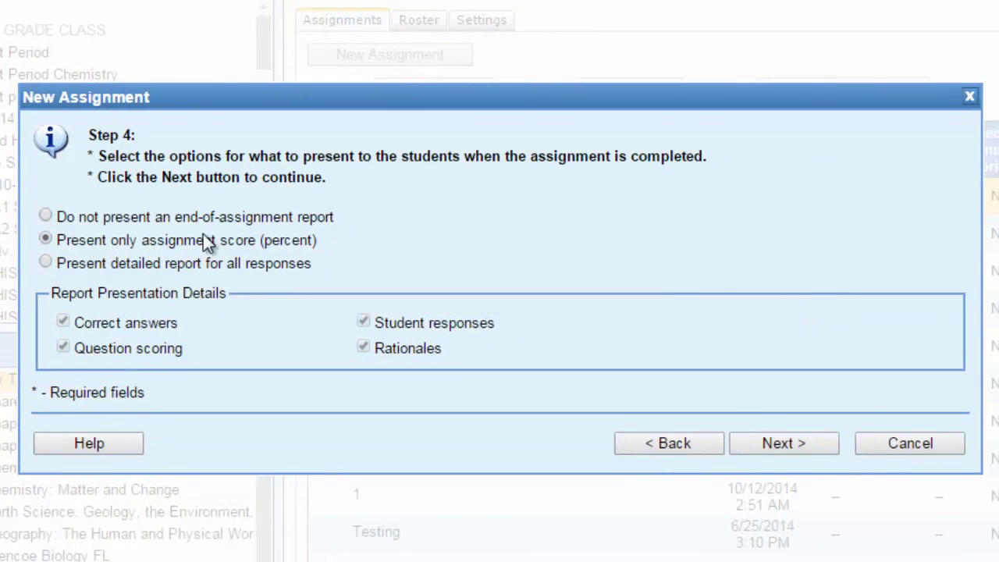
pyautogui.click(47, 239)
pyautogui.click(745, 449)
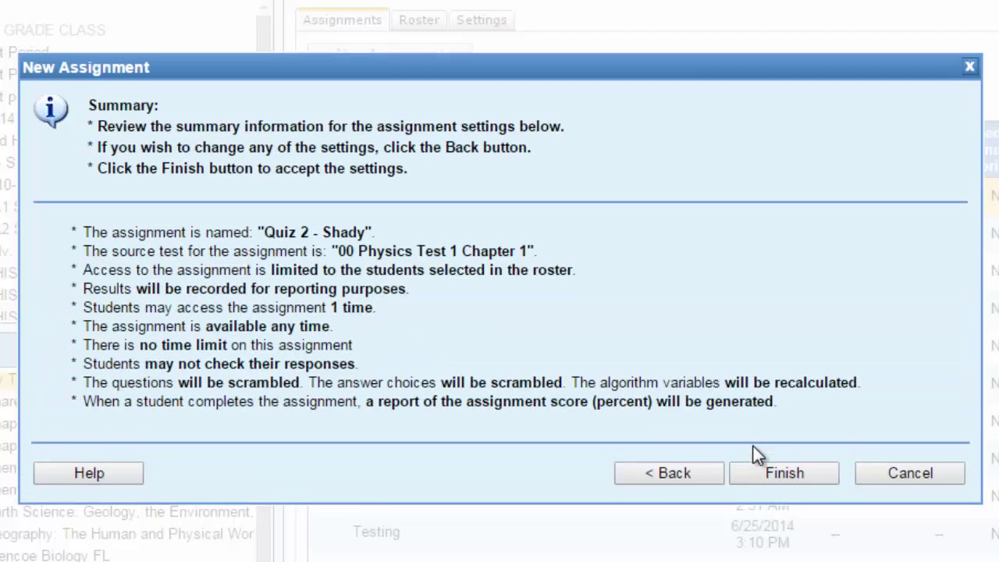
pyautogui.click(788, 478)
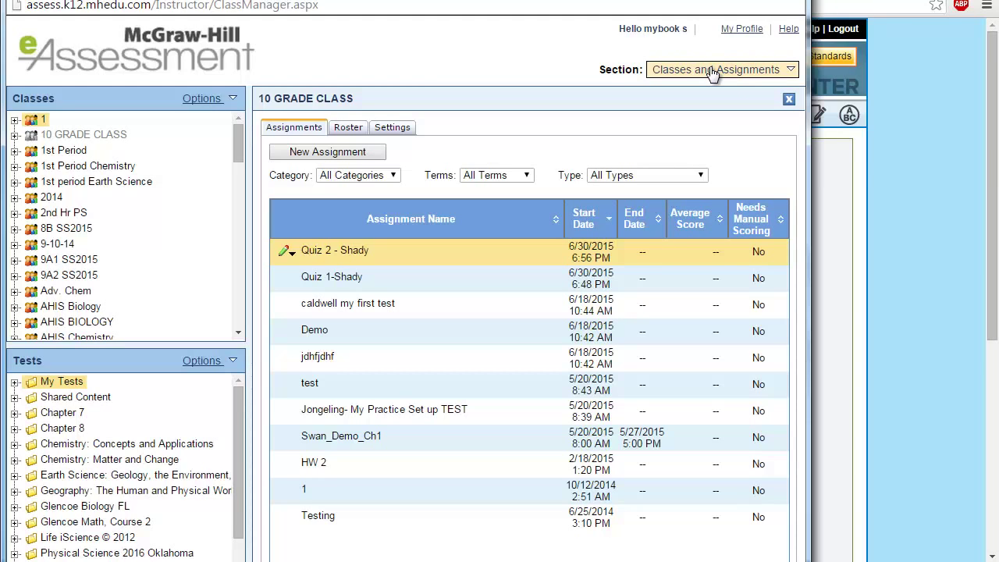
# - Open and close the Section list twice, staying on the 10 GRADE CLASS Assignments tab
pyautogui.click(712, 71)
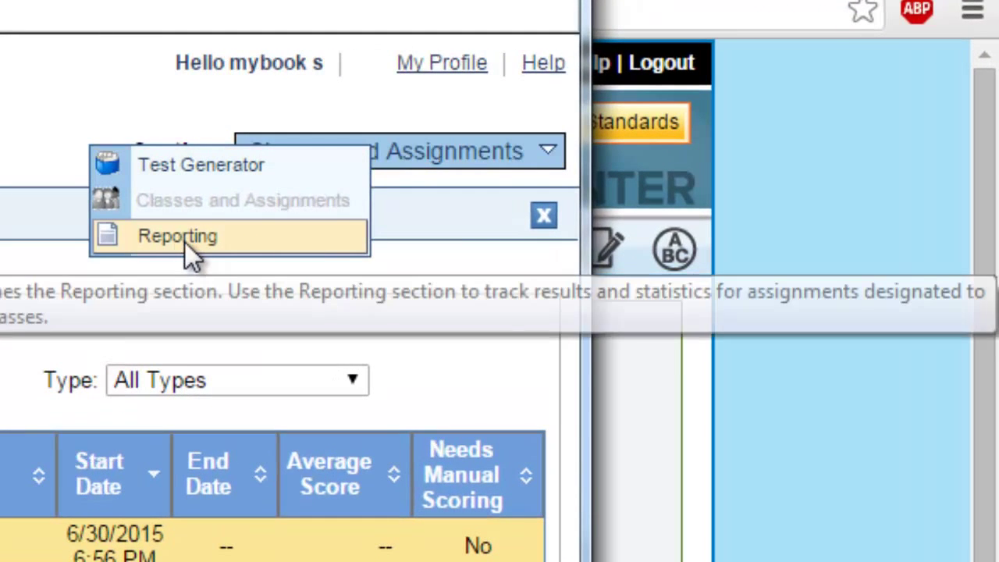
pyautogui.click(197, 133)
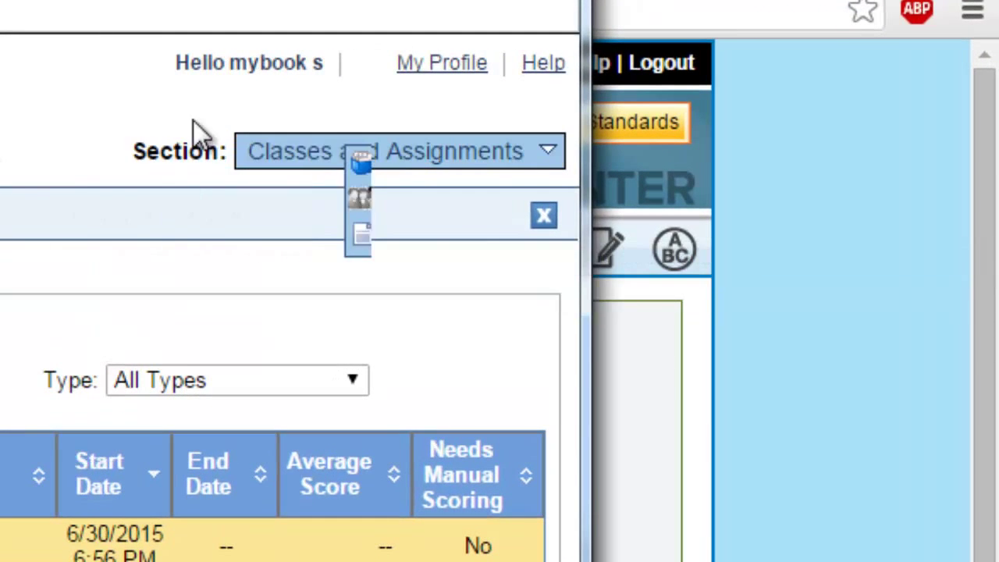
pyautogui.click(327, 164)
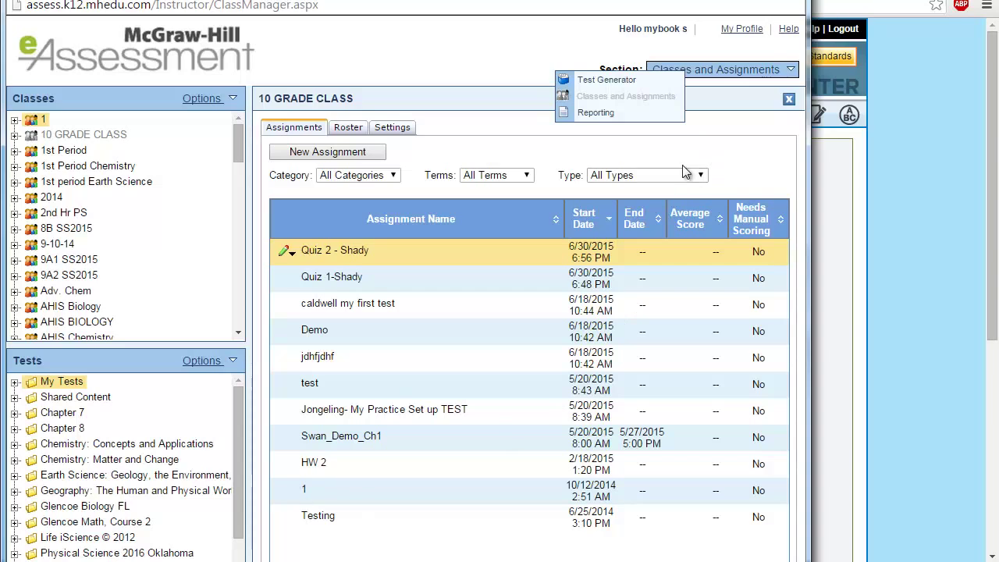
pyautogui.click(666, 144)
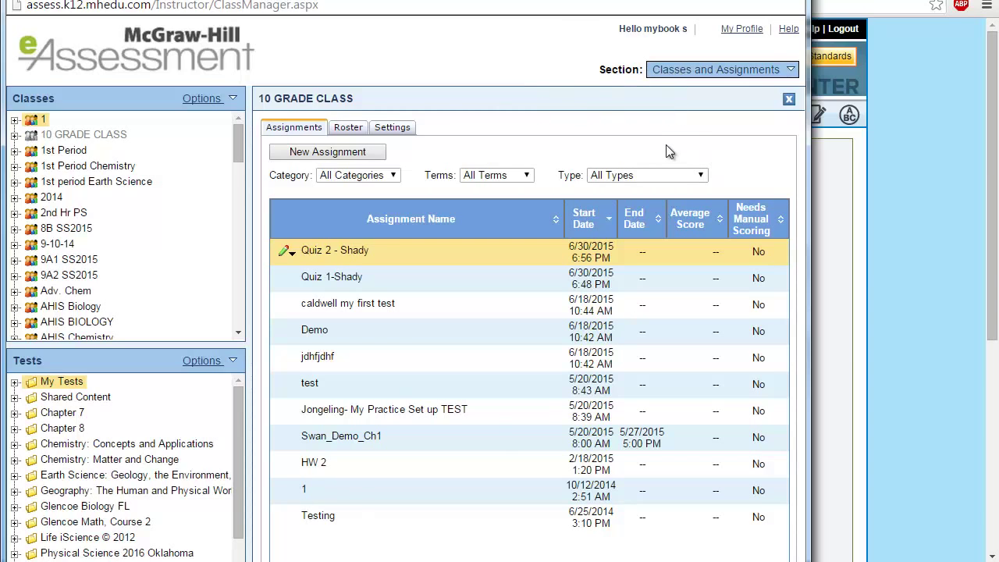